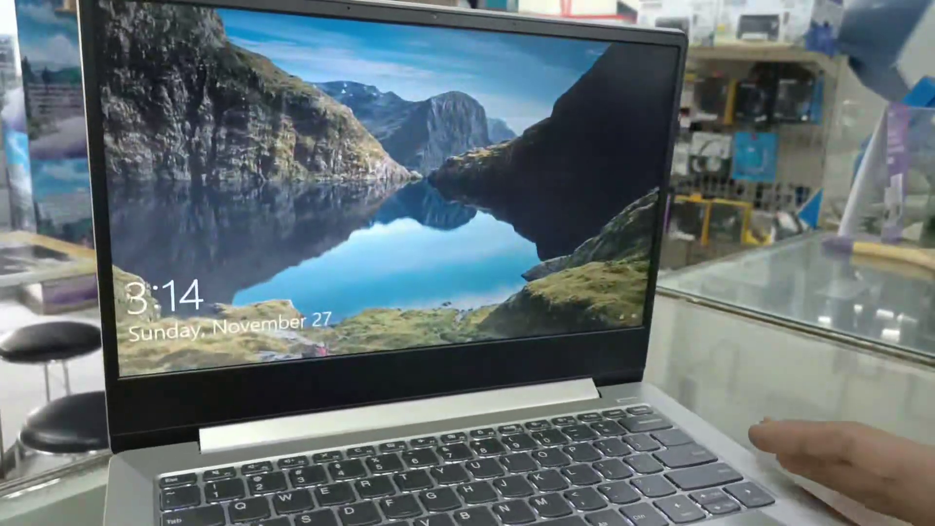
{"action": "key", "text": "Return"}
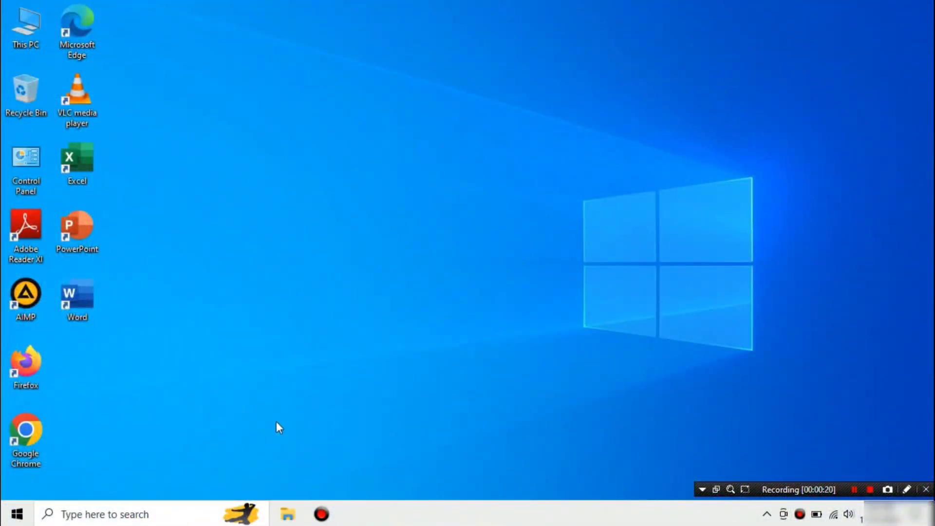
- Open the properties of This PC from File Explorer to show the device and Windows specifications
{"action": "left_click", "coordinate": [287, 515]}
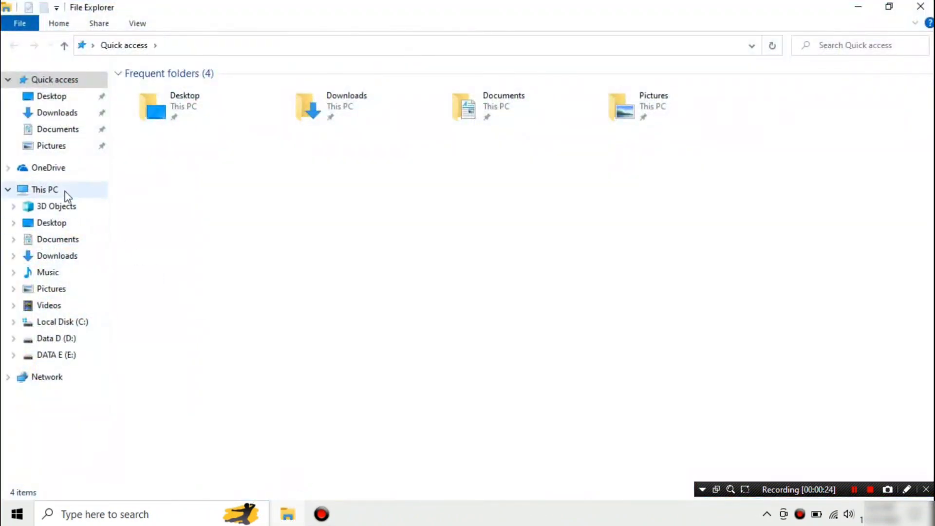
{"action": "left_click", "coordinate": [64, 189]}
{"action": "right_click", "coordinate": [63, 189]}
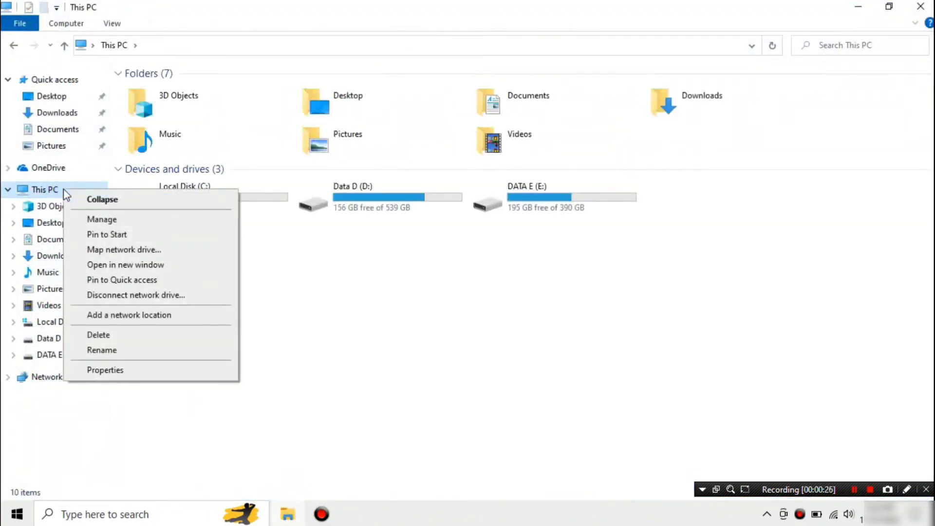
{"action": "left_click", "coordinate": [51, 189]}
{"action": "right_click", "coordinate": [50, 189]}
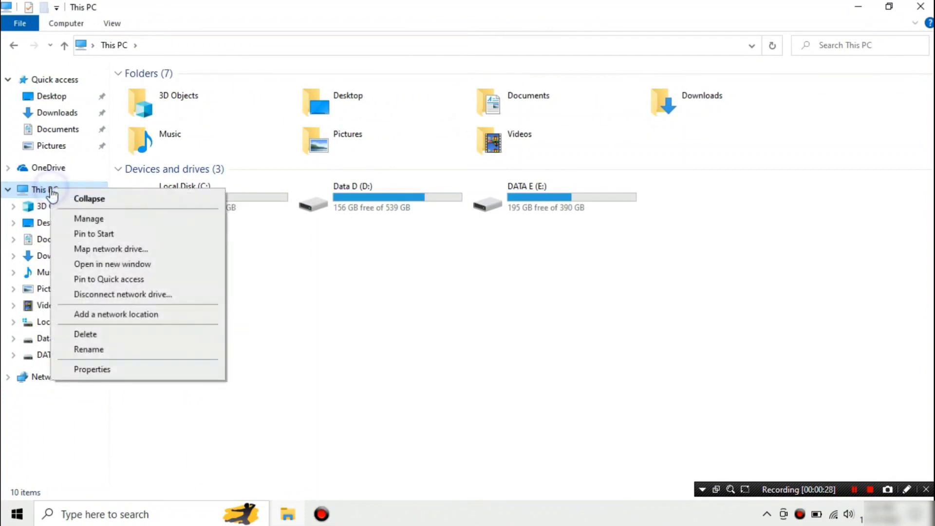
{"action": "left_click", "coordinate": [114, 374]}
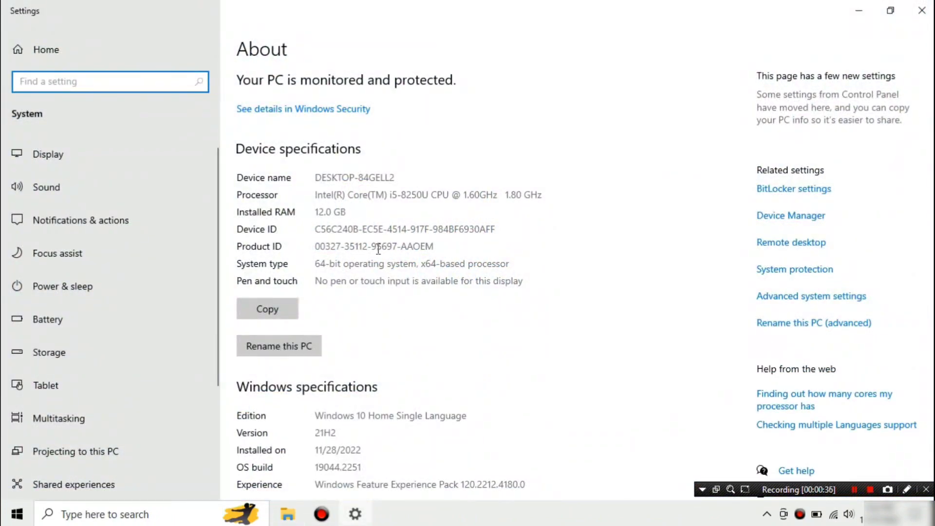
- Check the laptop's Wi-Fi connection in the list of available networks and close the list
{"action": "scroll", "coordinate": [378, 249], "scroll_direction": "down", "scroll_amount": 3}
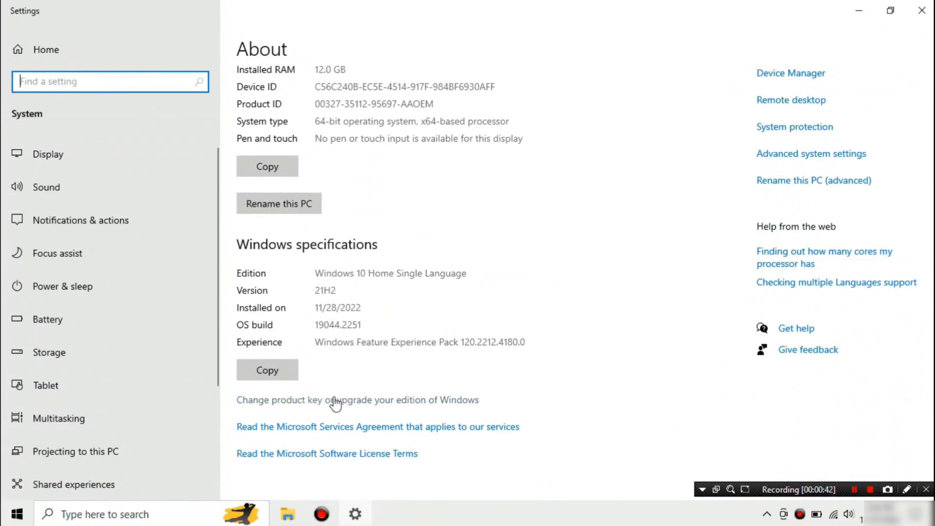
{"action": "left_click", "coordinate": [833, 516]}
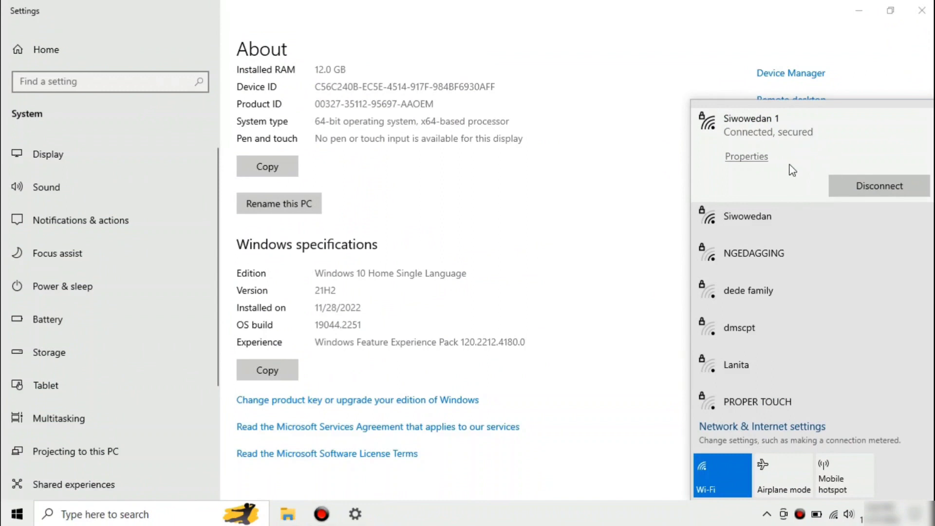
{"action": "left_click", "coordinate": [489, 499]}
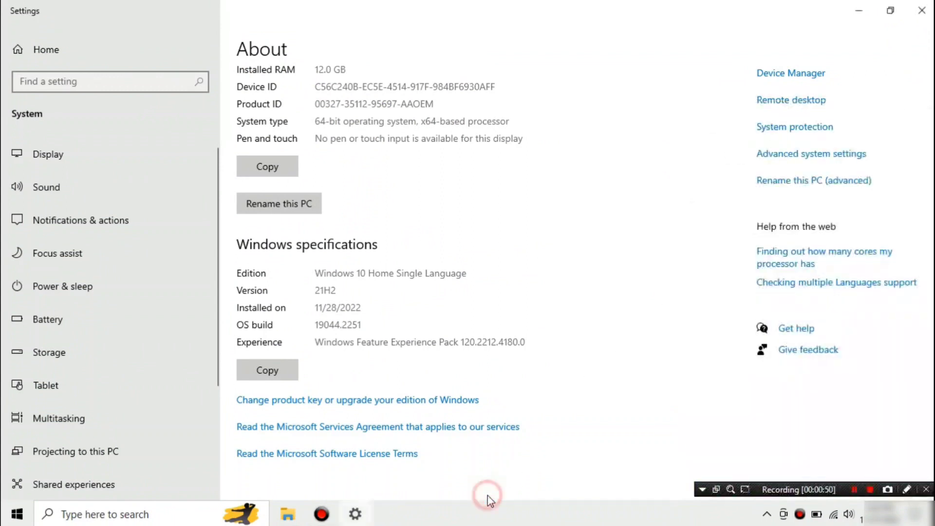
- Check the Windows activation status through the product key and edition upgrade settings, and close Settings and File Explorer
{"action": "left_click", "coordinate": [355, 404]}
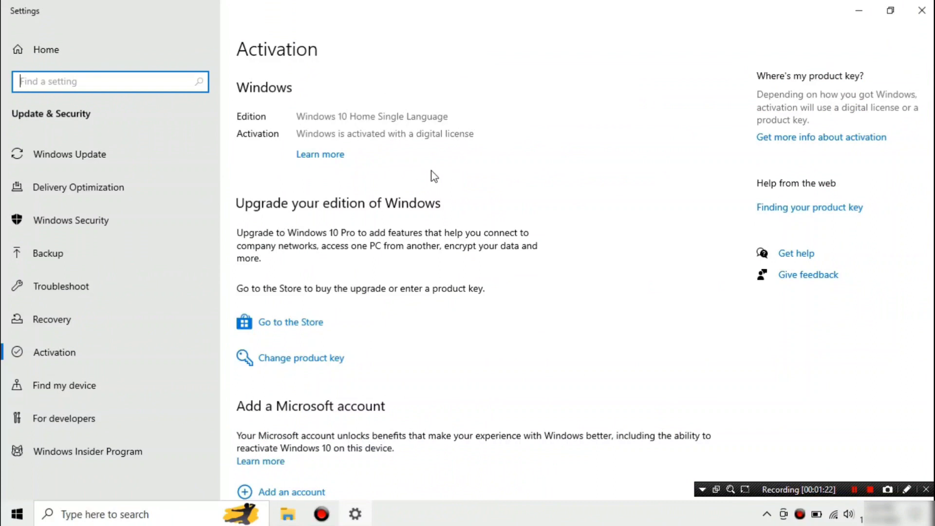
{"action": "scroll", "coordinate": [433, 176], "scroll_direction": "down", "scroll_amount": 1}
{"action": "scroll", "coordinate": [434, 174], "scroll_direction": "up", "scroll_amount": 1}
{"action": "left_click", "coordinate": [921, 10]}
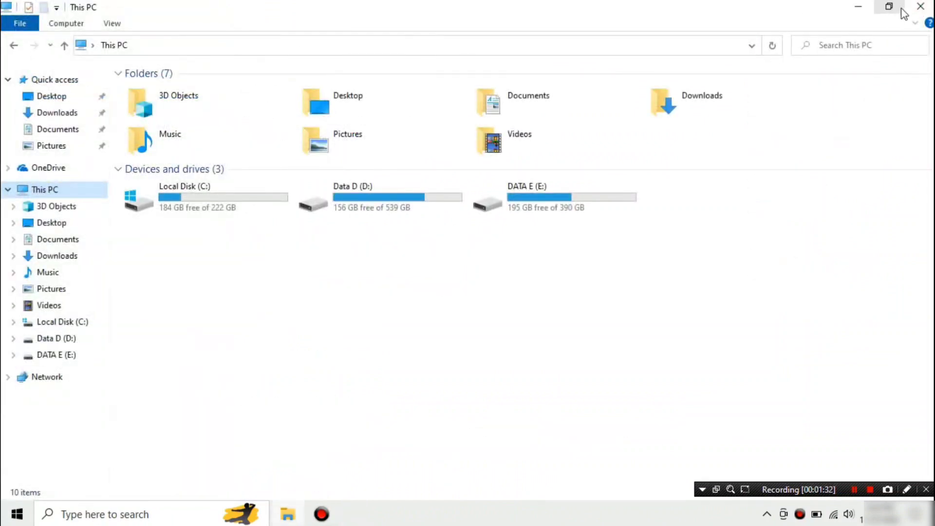
{"action": "left_click", "coordinate": [921, 5]}
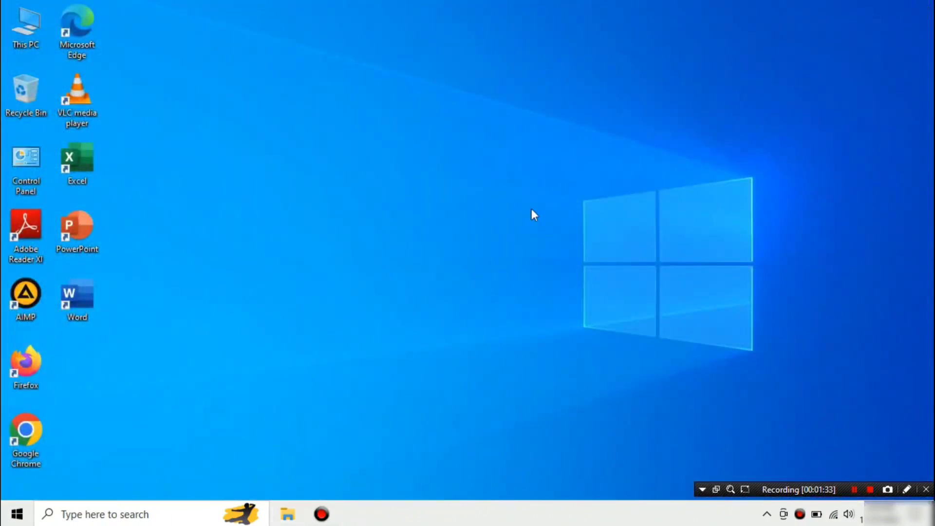
- Search Windows for COMMAND PROMPT, run it as administrator and dismiss the search results
{"action": "left_click", "coordinate": [142, 514]}
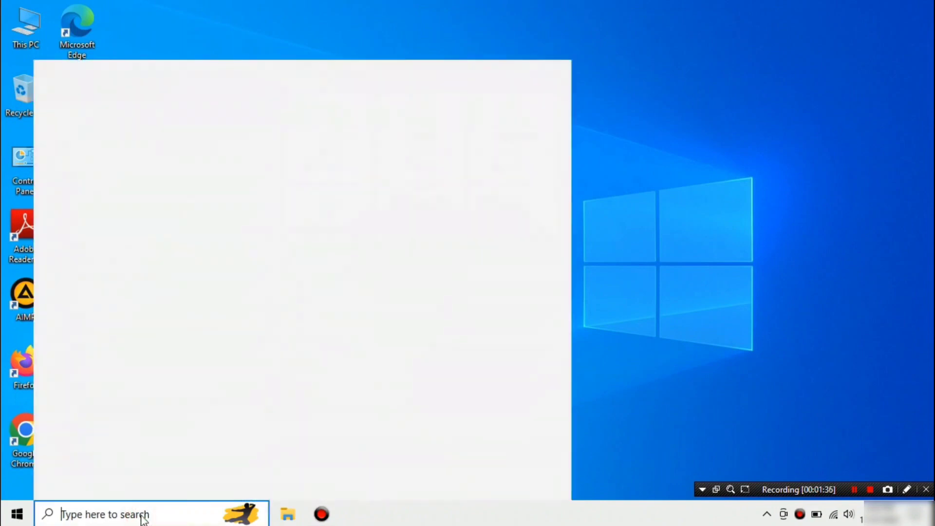
{"action": "type", "text": "COMM"}
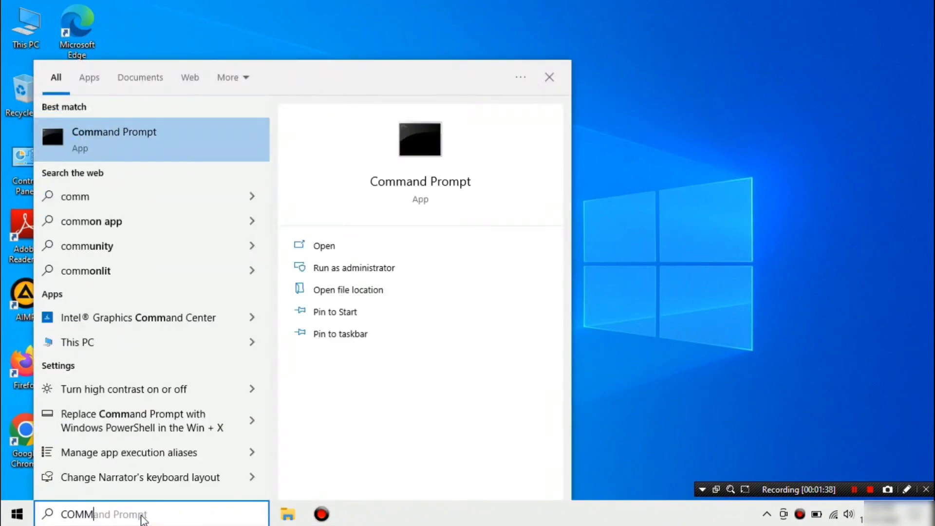
{"action": "type", "text": "AND "}
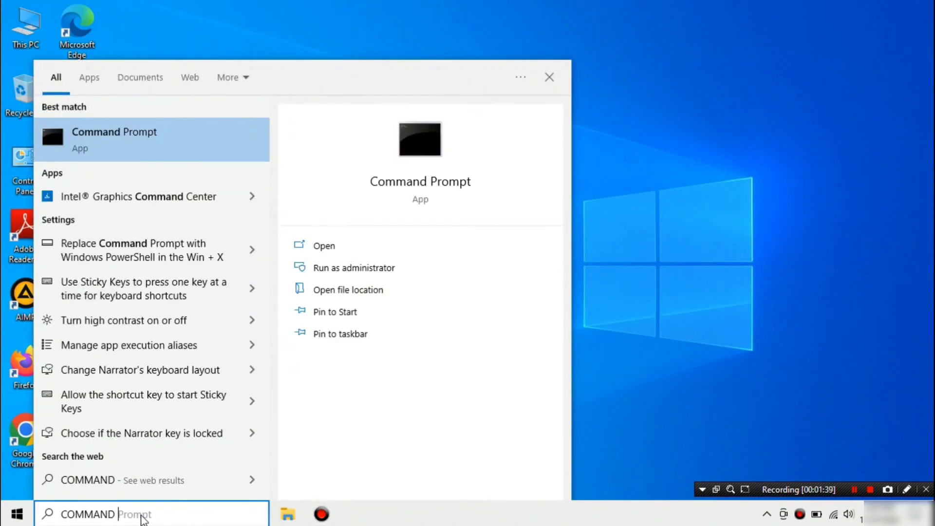
{"action": "type", "text": "PROMP"}
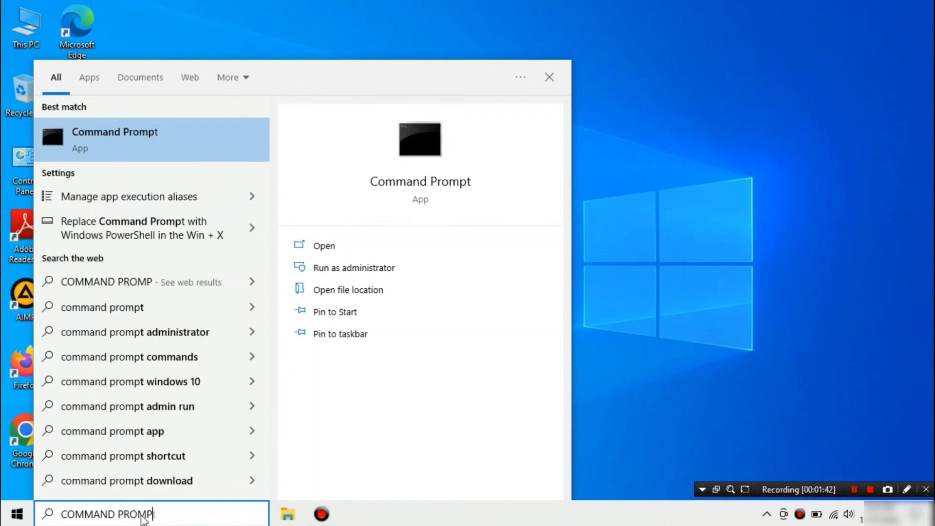
{"action": "type", "text": "T"}
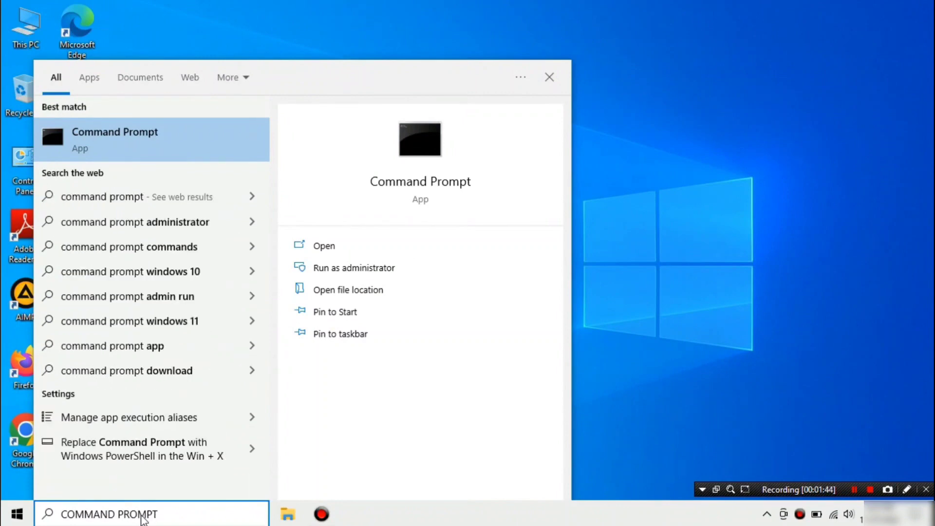
{"action": "right_click", "coordinate": [159, 147]}
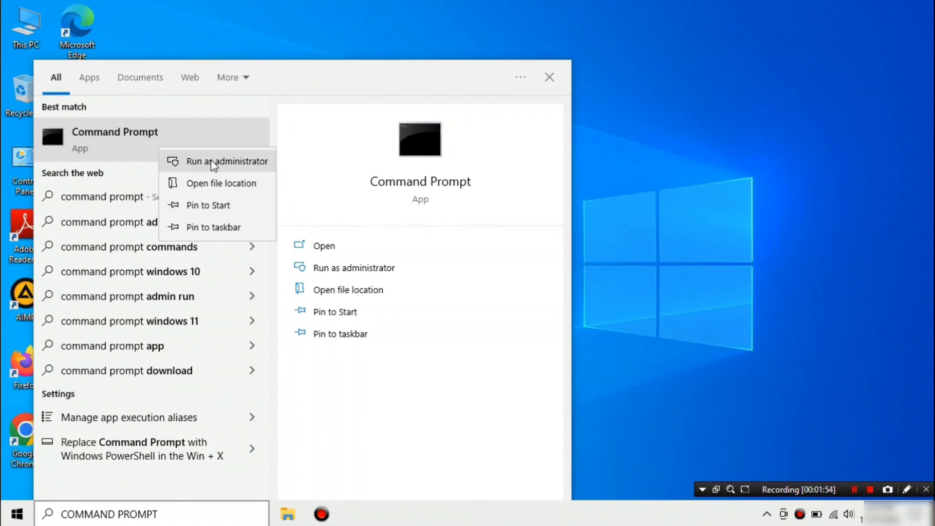
{"action": "left_click", "coordinate": [246, 161]}
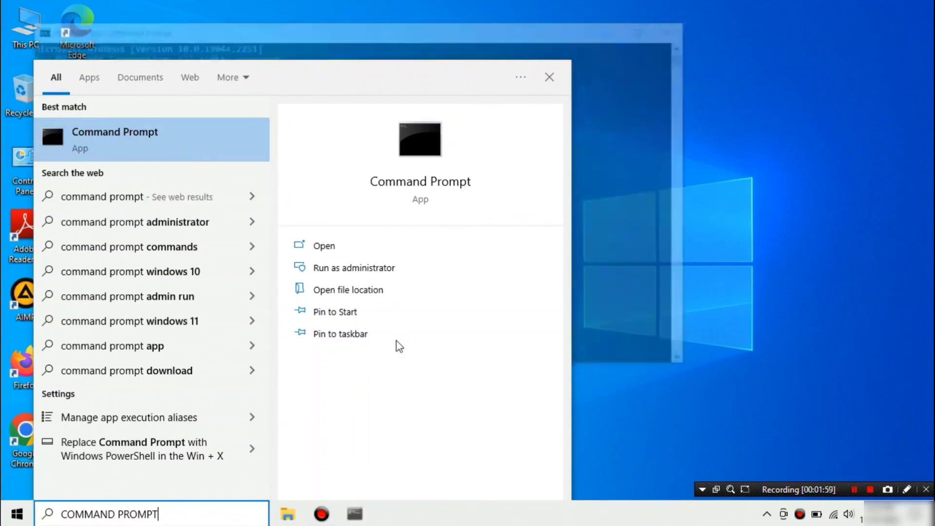
{"action": "left_click", "coordinate": [550, 76]}
- Move the Command Prompt window toward the middle of the desktop and run SLMGR /XPR in it
{"action": "left_click_drag", "start_coordinate": [536, 36], "coordinate": [685, 72]}
{"action": "left_click", "coordinate": [446, 114]}
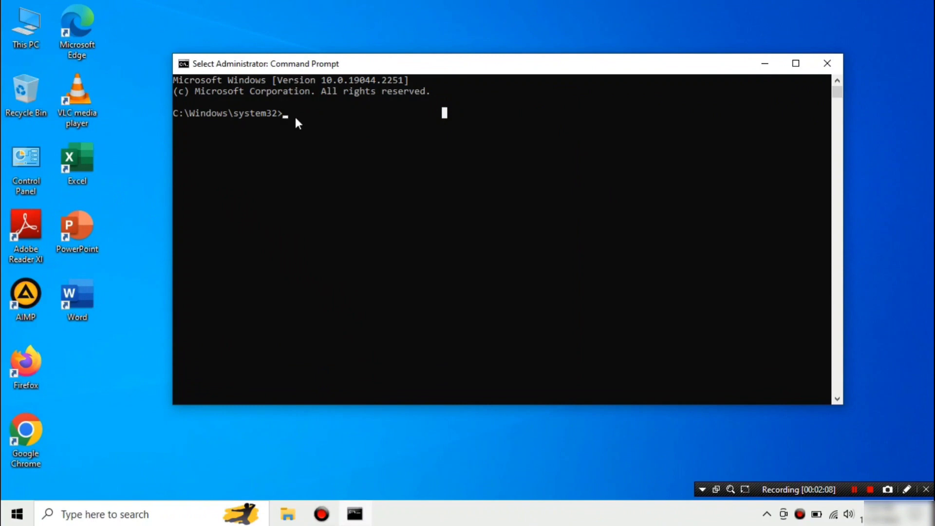
{"action": "type", "text": "S"}
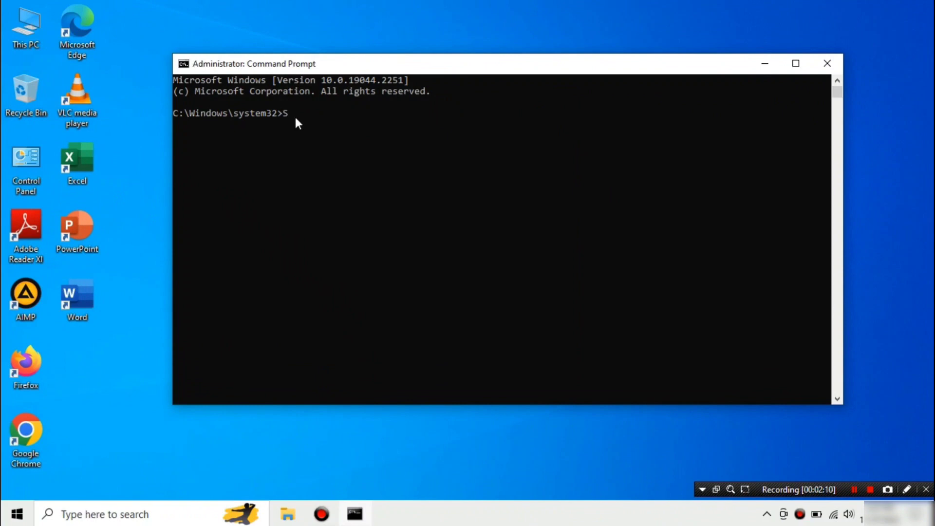
{"action": "type", "text": "LMGR"}
{"action": "type", "text": "/XPR"}
{"action": "key", "text": "Return"}
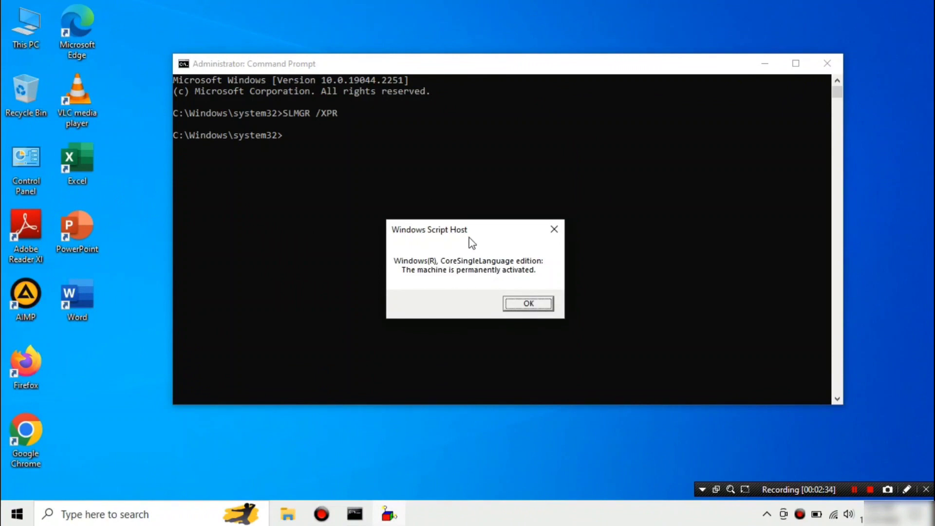
- Dismiss the Windows Script Host activation message and close the Command Prompt window
{"action": "left_click_drag", "start_coordinate": [487, 227], "coordinate": [503, 213]}
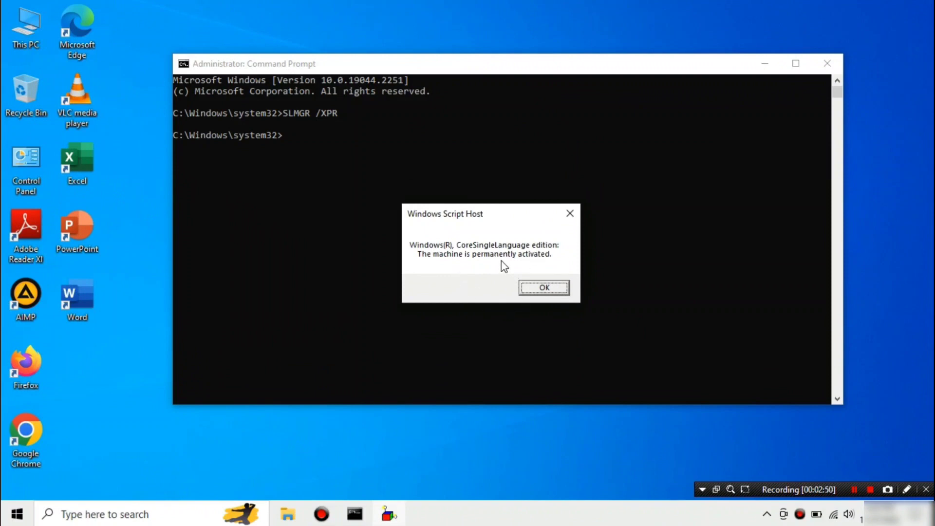
{"action": "left_click", "coordinate": [535, 289]}
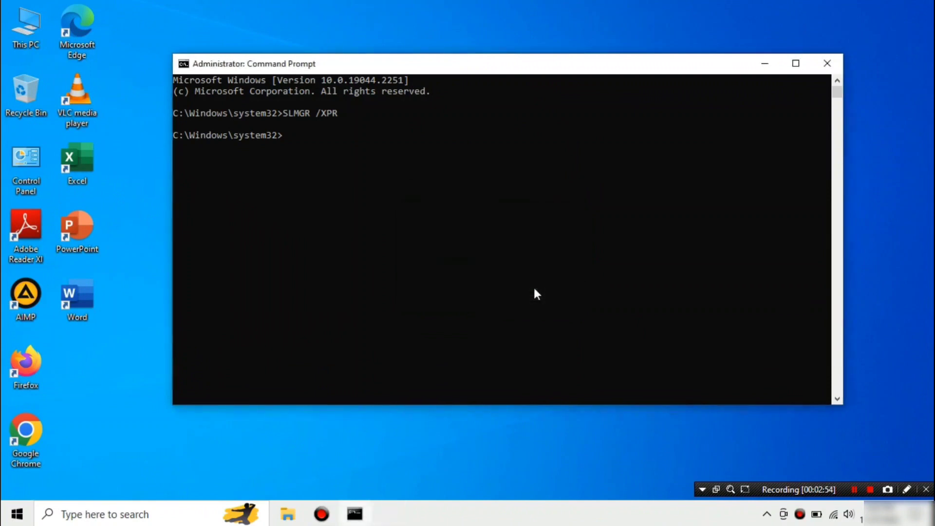
{"action": "left_click", "coordinate": [823, 65]}
- Refresh the desktop
{"action": "right_click", "coordinate": [475, 265]}
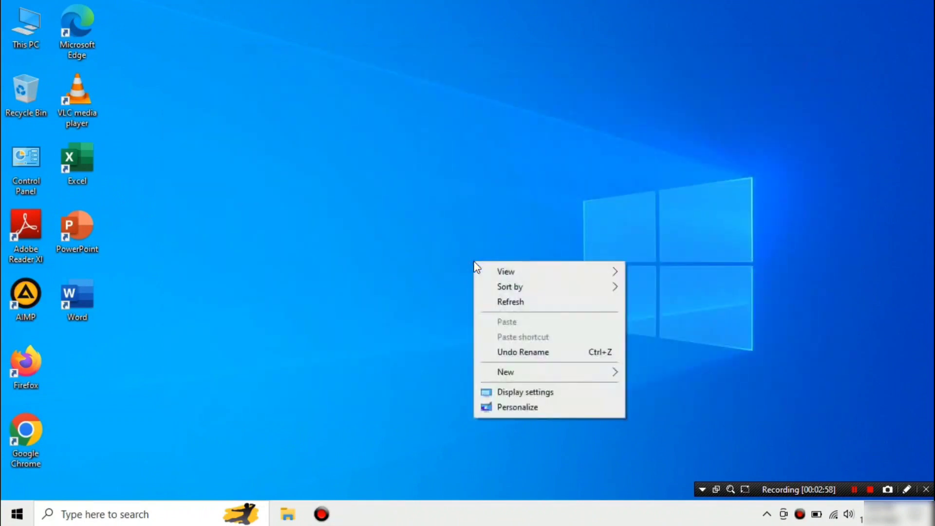
{"action": "left_click", "coordinate": [510, 300]}
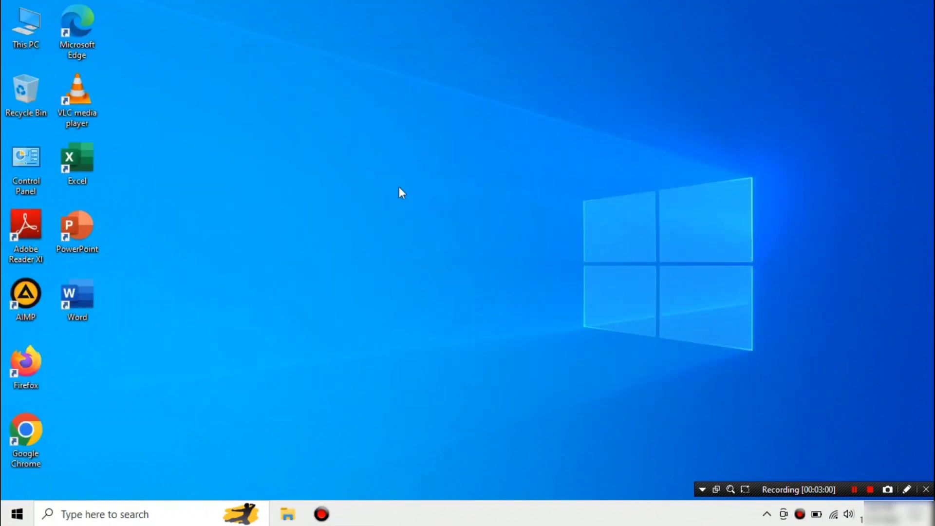